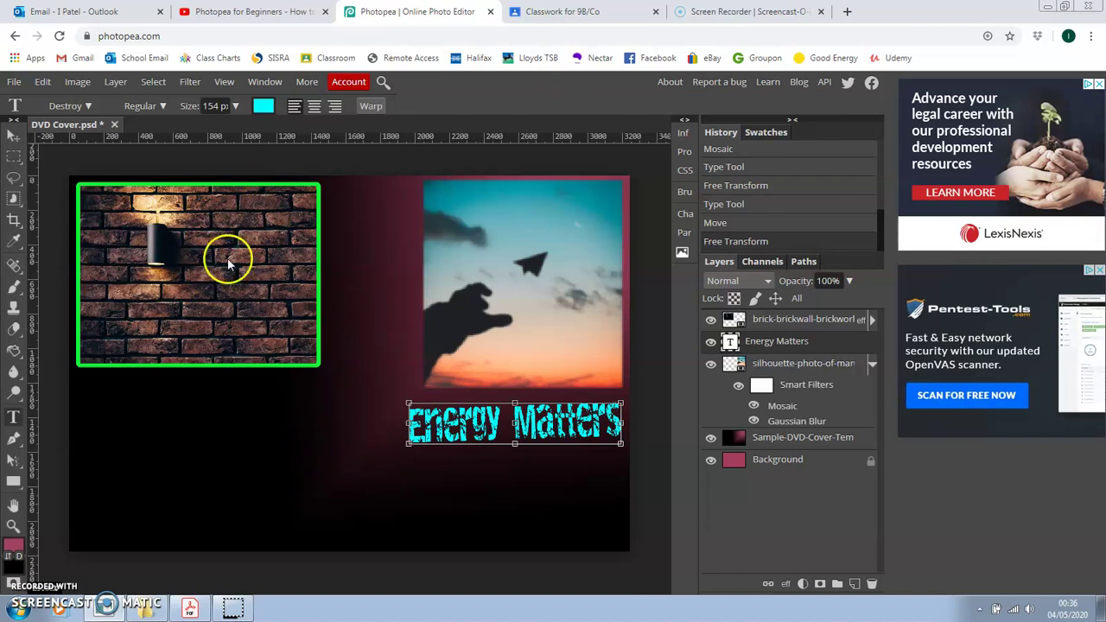
Step: Save the DVD cover design as a PSD, downloading 'DVD Cover (1).psd'
{"action": "left_click", "coordinate": [14, 83]}
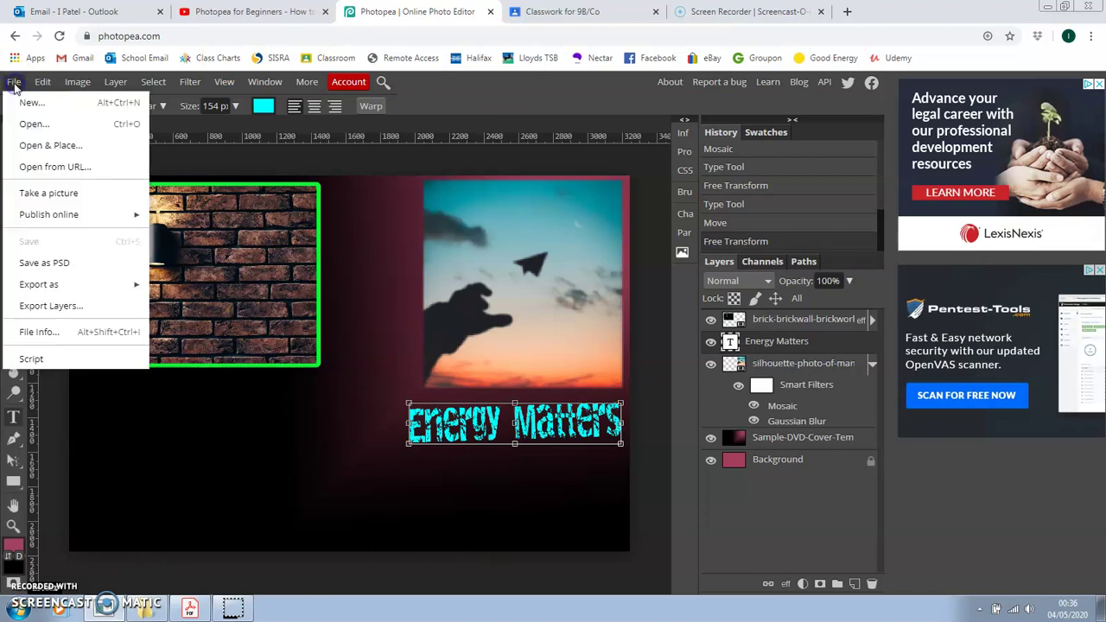
{"action": "left_click", "coordinate": [80, 266]}
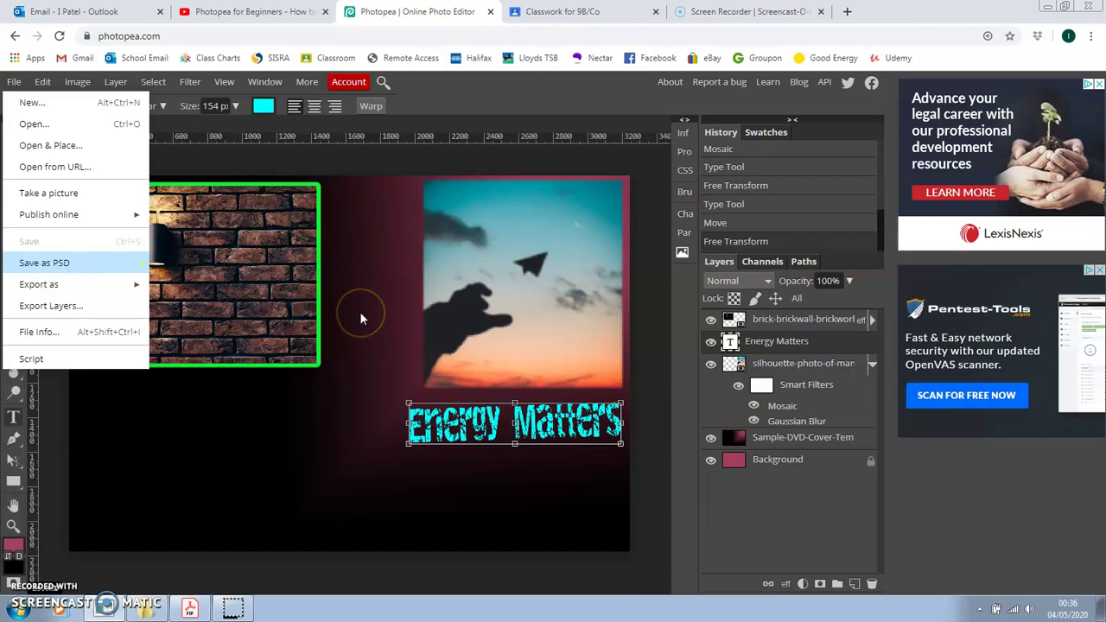
{"action": "left_click", "coordinate": [136, 259]}
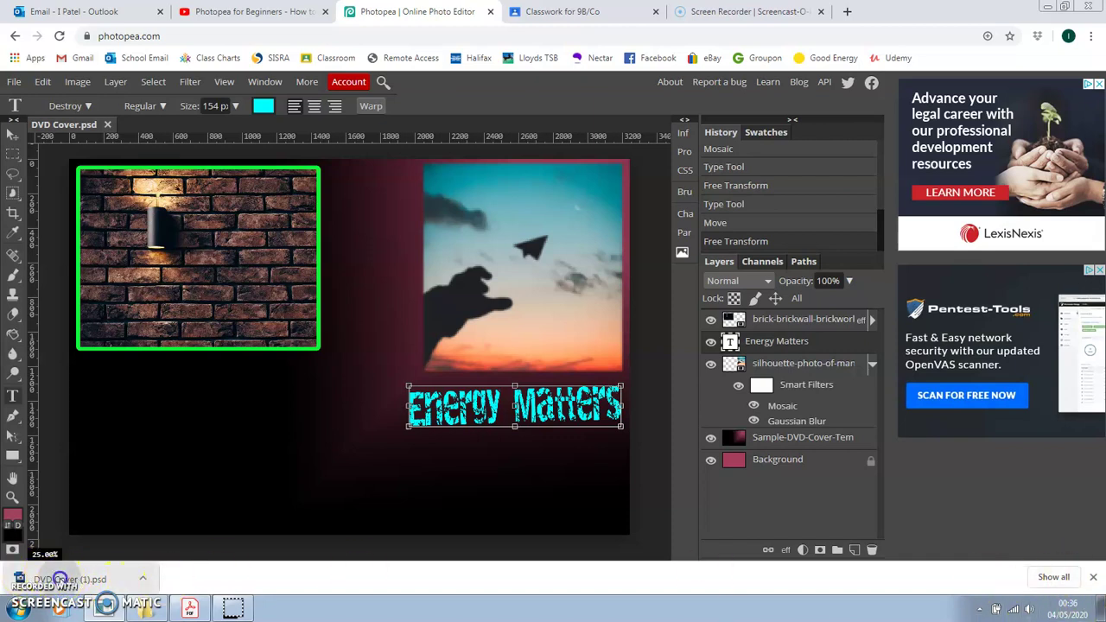
Step: Drag the downloaded PSD into the Photopea Tutorials Images folder and select 'DVD Cover (1)'
{"action": "left_click_drag", "start_coordinate": [57, 579], "coordinate": [409, 228]}
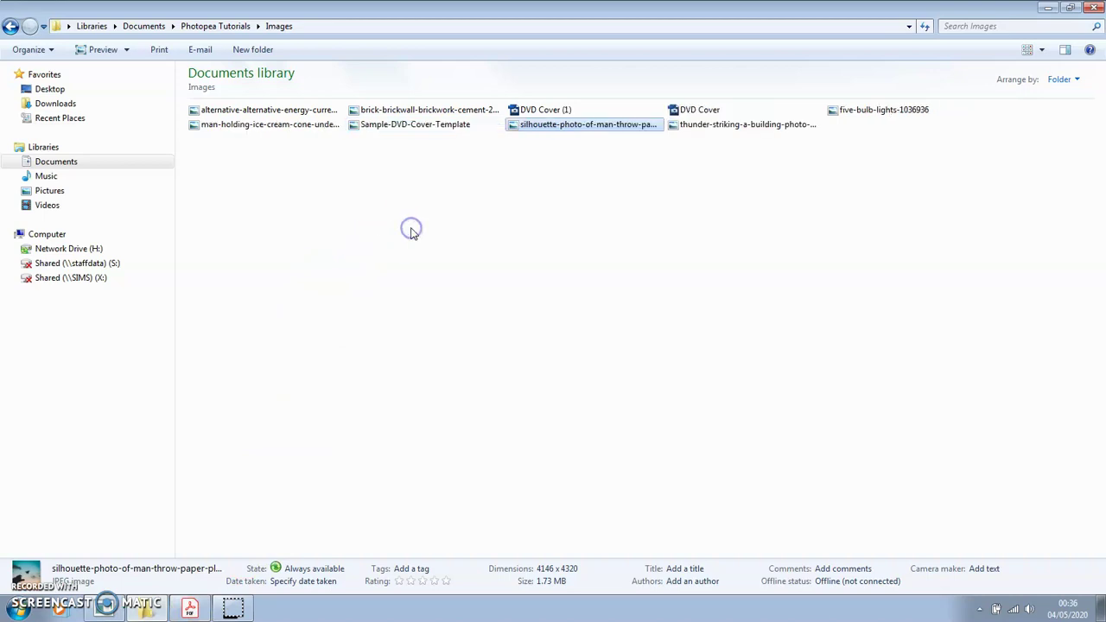
{"action": "left_click", "coordinate": [554, 113]}
{"action": "left_click", "coordinate": [437, 363]}
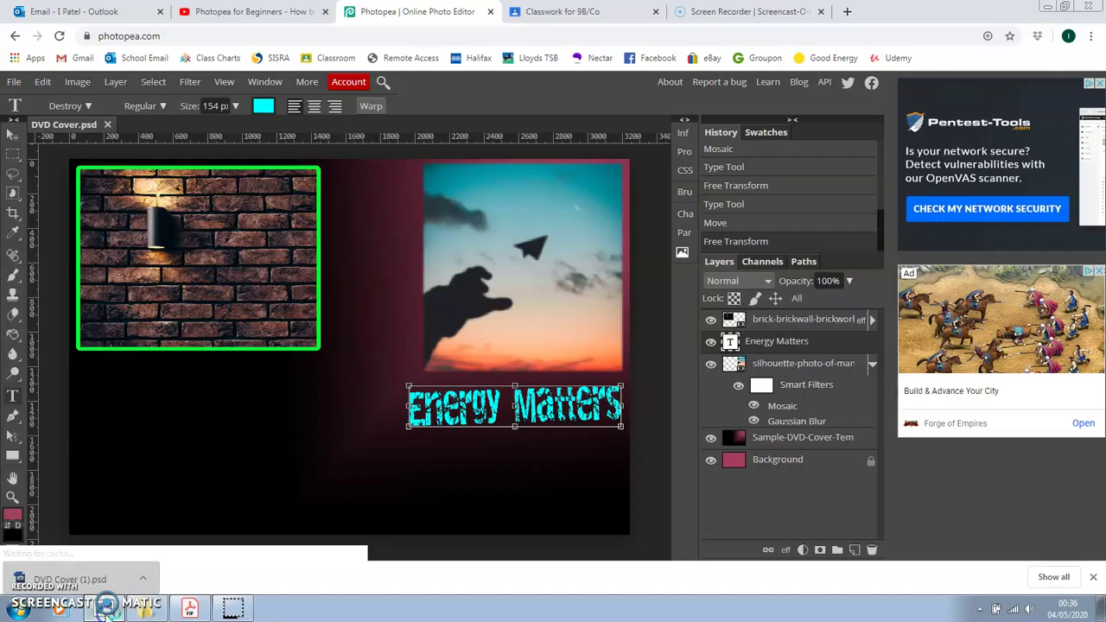
Step: Load photopea.com in a new Chrome tab
{"action": "left_click", "coordinate": [105, 606]}
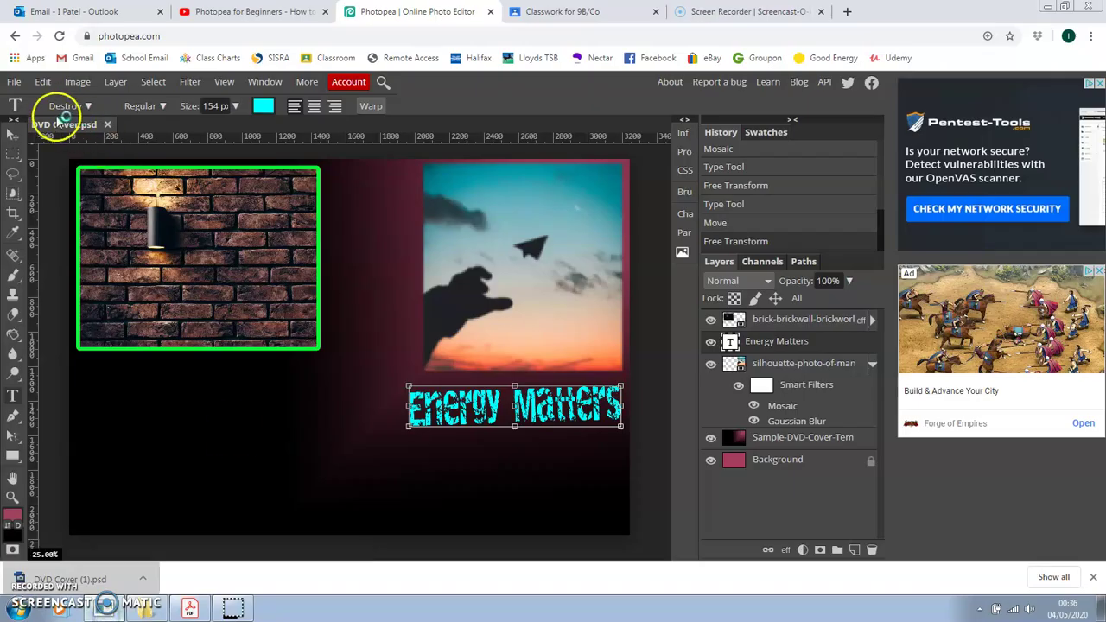
{"action": "left_click", "coordinate": [847, 12]}
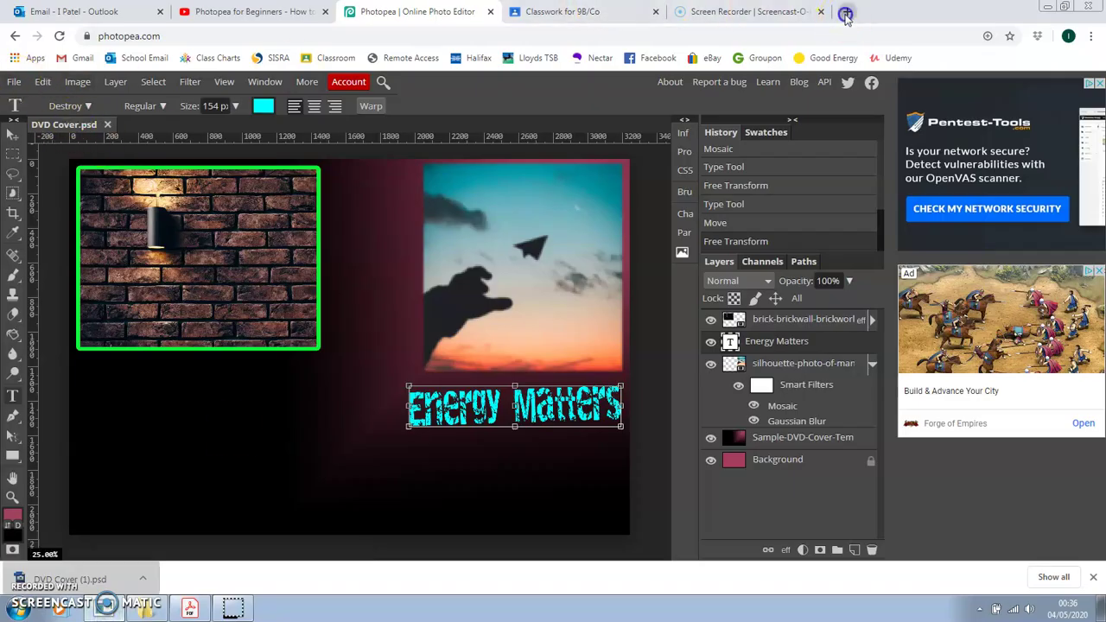
{"action": "type", "text": "phot"}
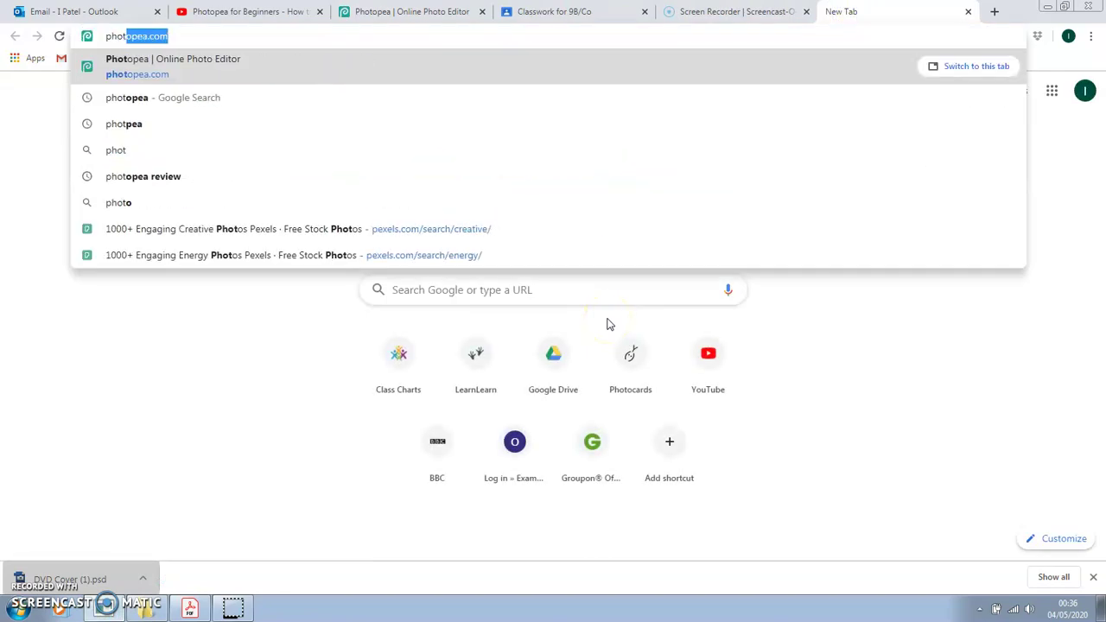
{"action": "key", "text": "Return"}
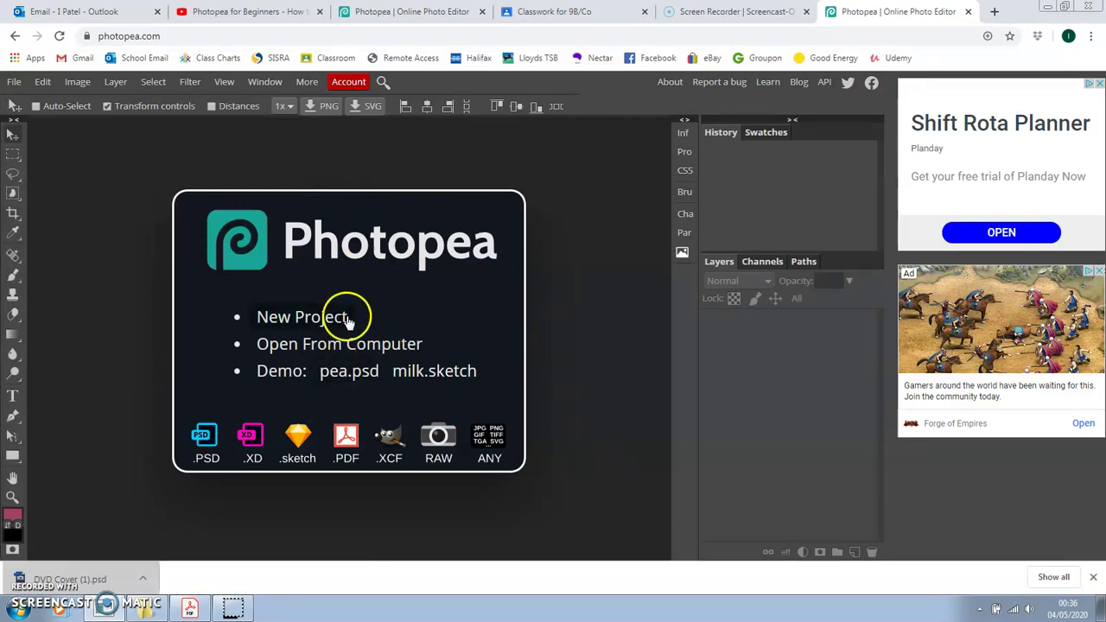
Step: Open 'DVD Cover (1).psd' from the Images folder via Open From Computer
{"action": "left_click", "coordinate": [341, 344]}
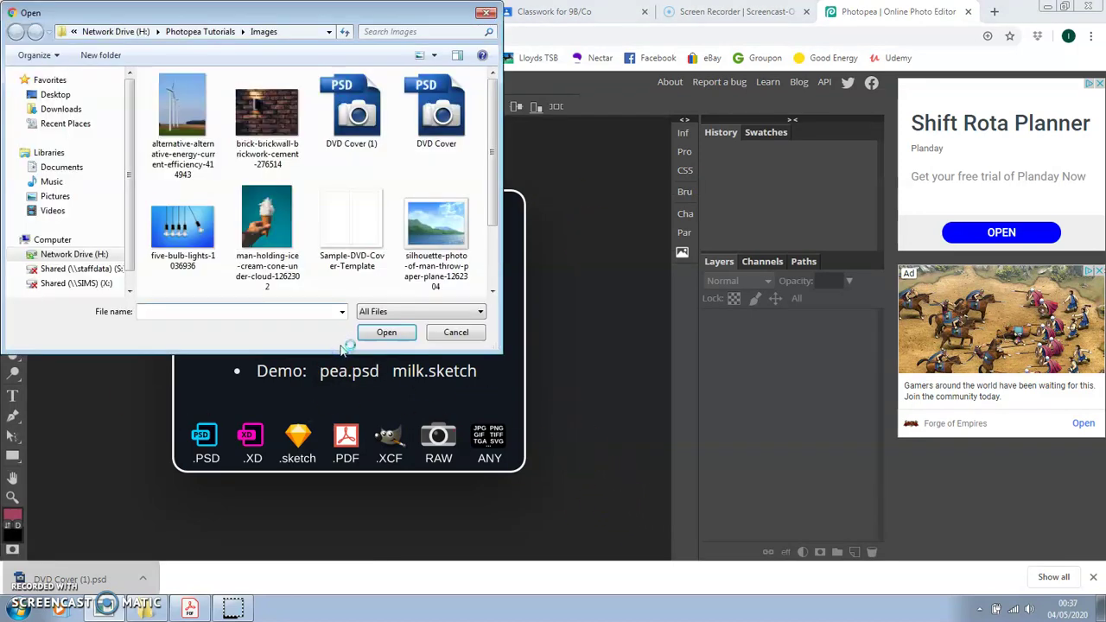
{"action": "double_click", "coordinate": [363, 115]}
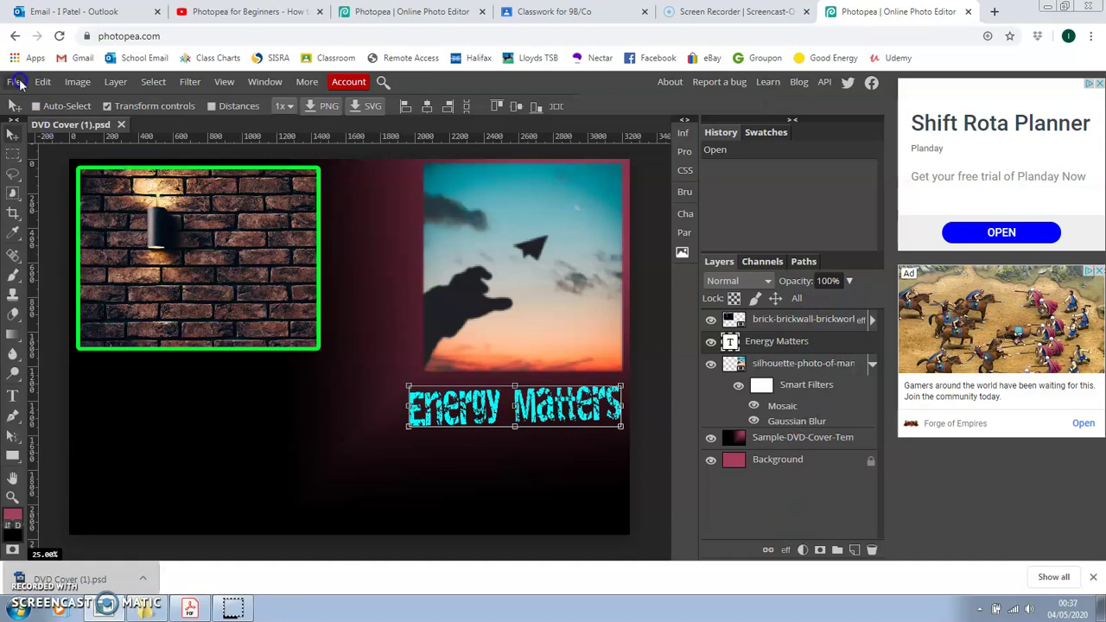
Step: Browse the File > Export as formats, including More, and choose PDF
{"action": "left_click", "coordinate": [19, 82]}
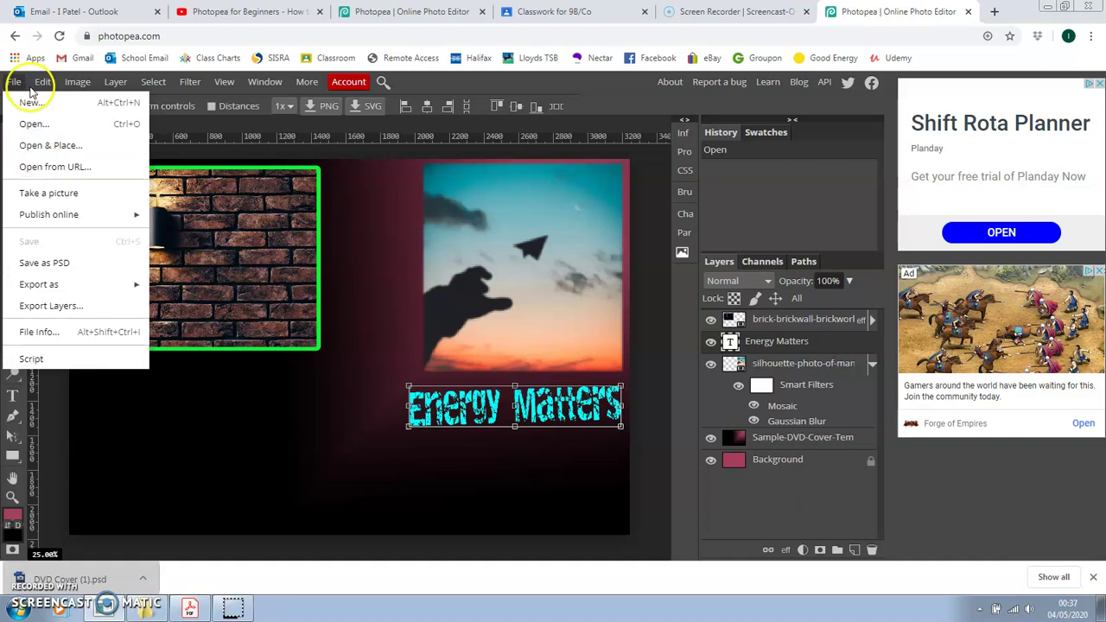
{"action": "left_click", "coordinate": [306, 457]}
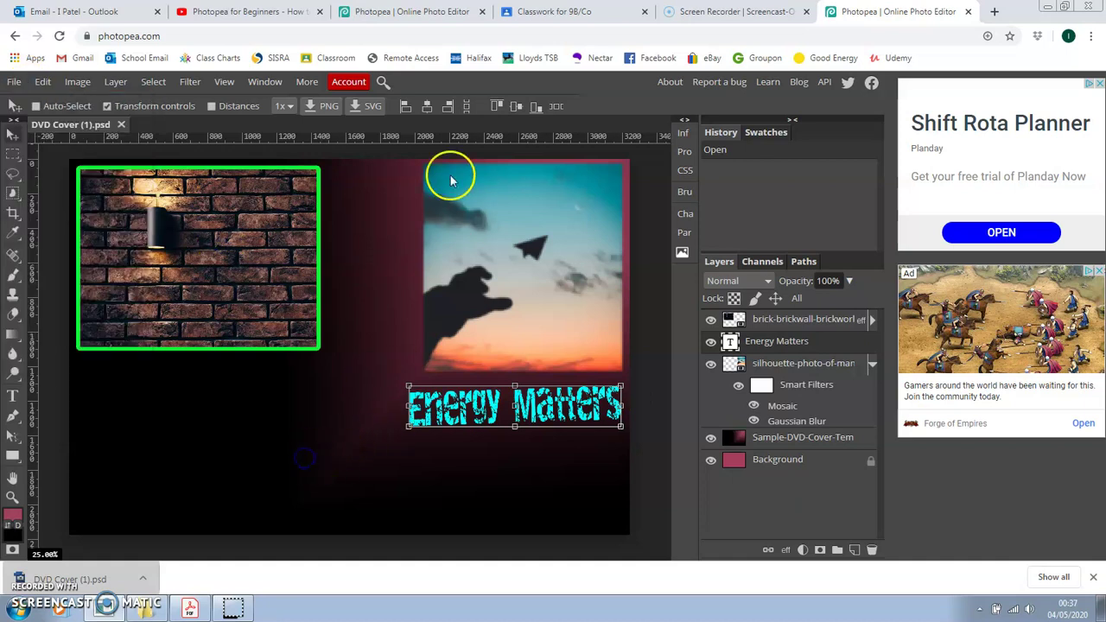
{"action": "left_click", "coordinate": [14, 83]}
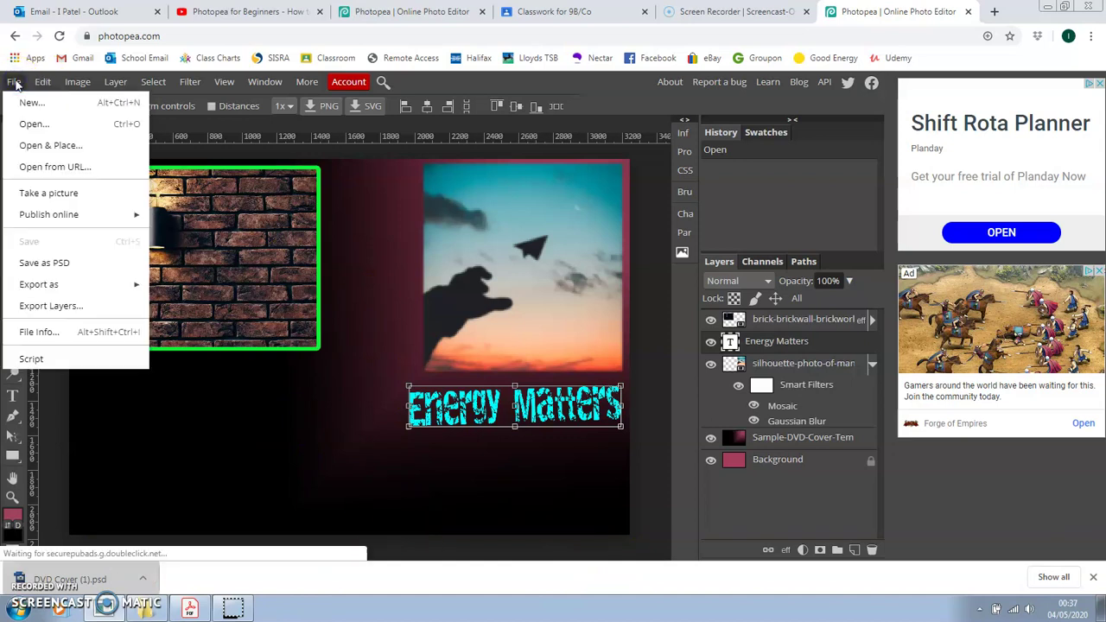
{"action": "mouse_move", "coordinate": [47, 292]}
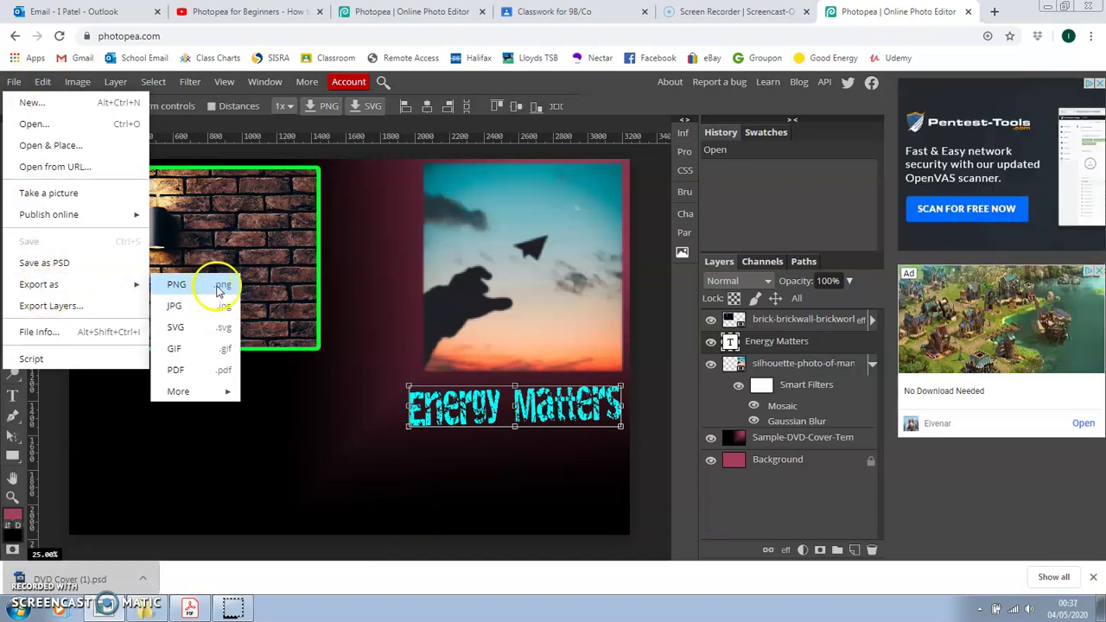
{"action": "mouse_move", "coordinate": [205, 395]}
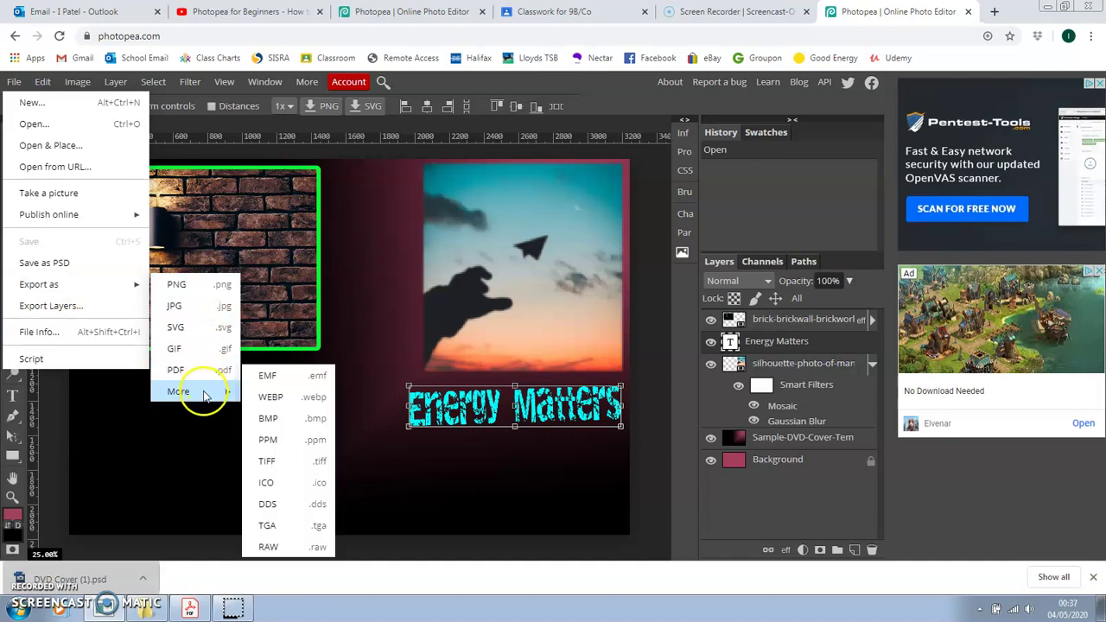
{"action": "left_click", "coordinate": [208, 308]}
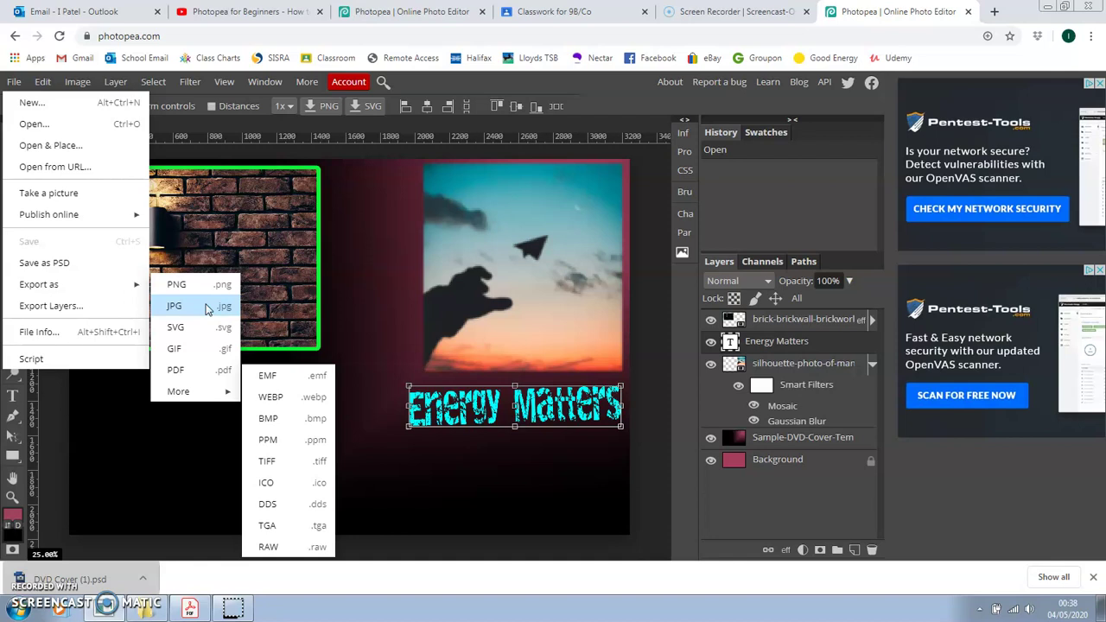
{"action": "left_click", "coordinate": [198, 370]}
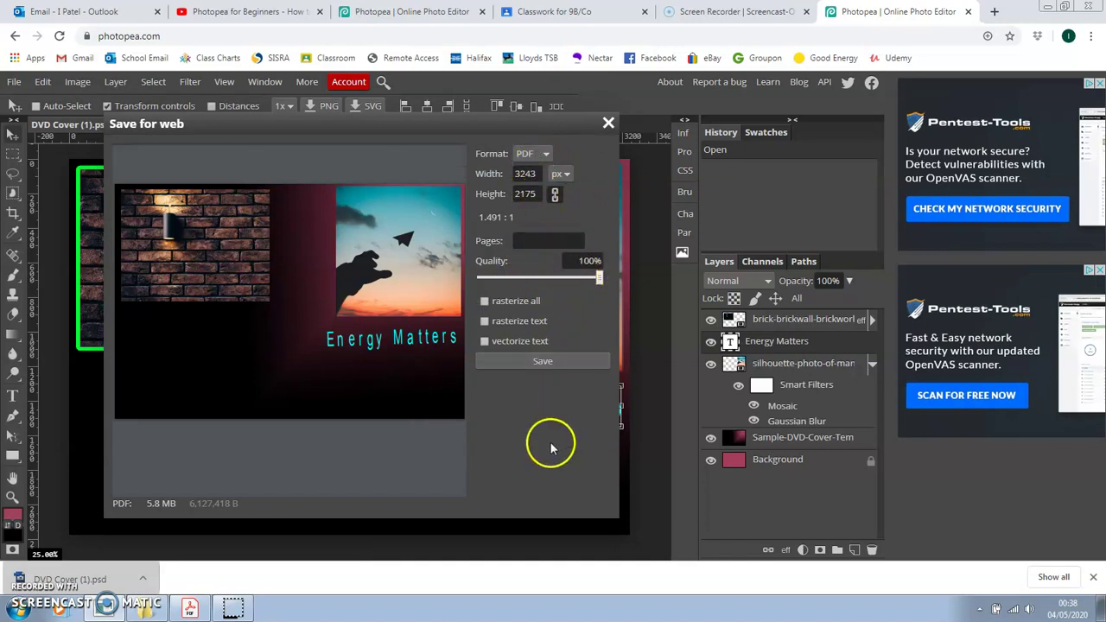
Step: Save the PDF export, downloading 'DVD Cover (1).pdf'
{"action": "left_click", "coordinate": [544, 359]}
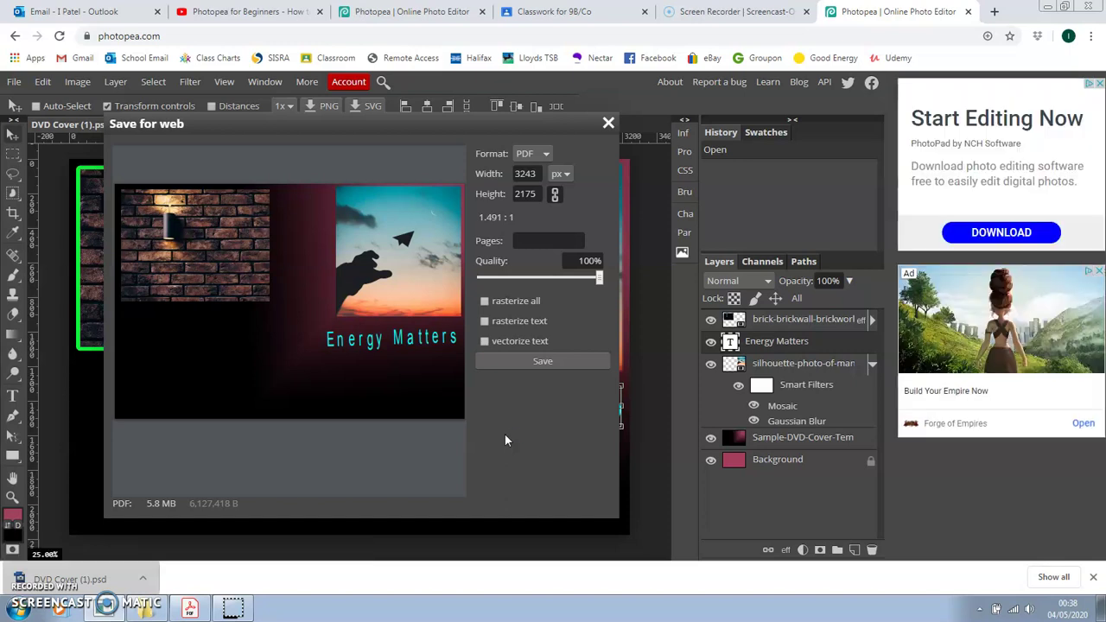
{"action": "left_click", "coordinate": [544, 363]}
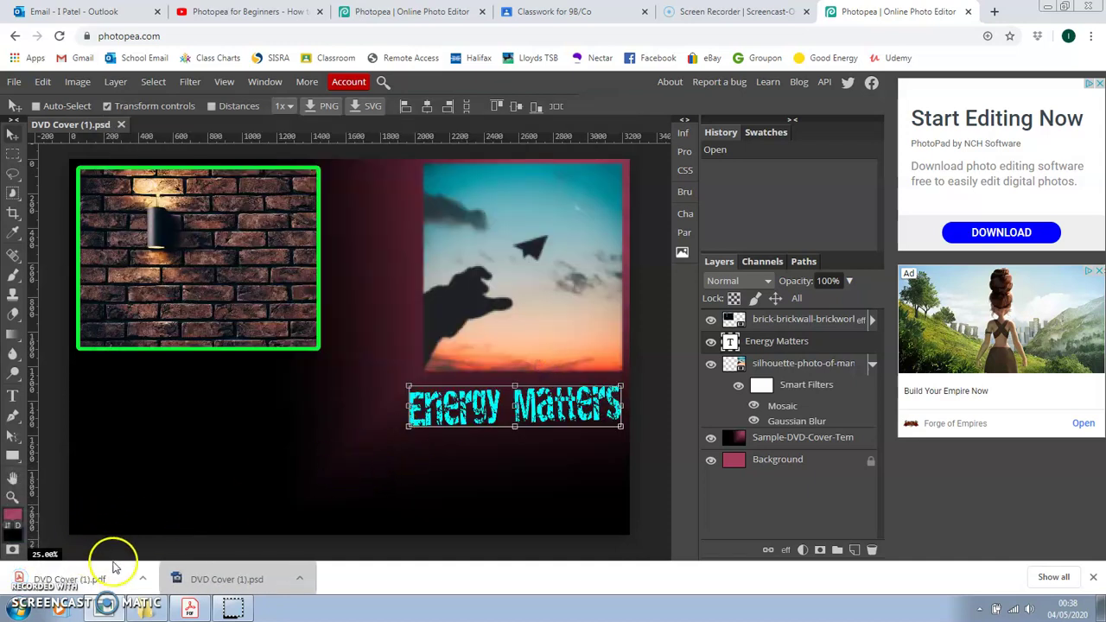
Step: Drop 'DVD Cover (1).pdf' into the Images folder and open it in Acrobat Reader
{"action": "left_click_drag", "start_coordinate": [69, 572], "coordinate": [505, 222]}
{"action": "left_click", "coordinate": [562, 110]}
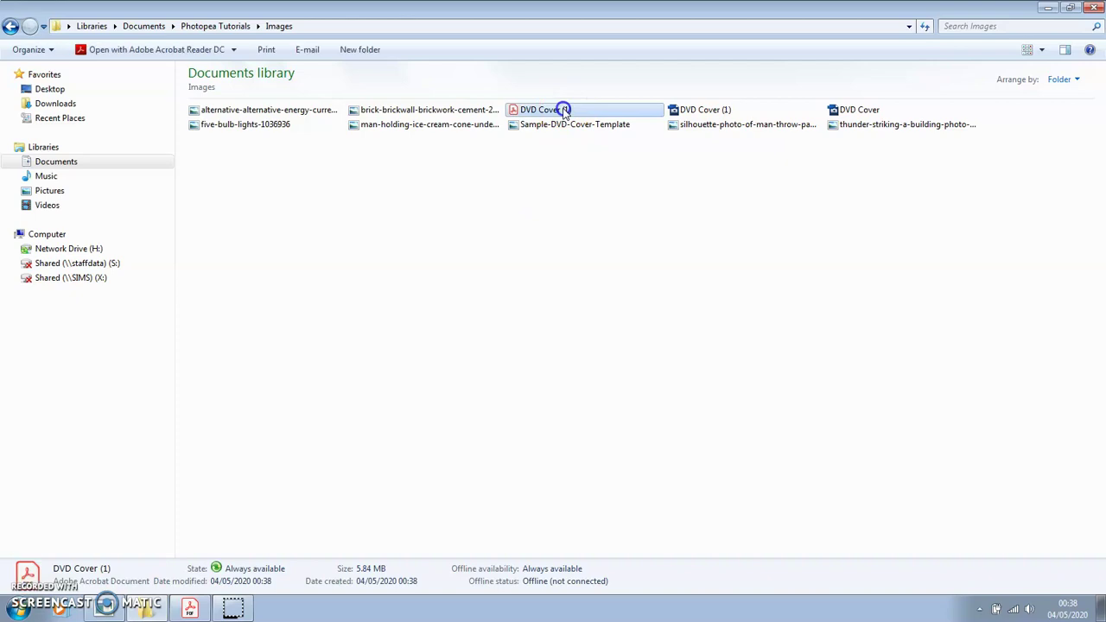
{"action": "double_click", "coordinate": [564, 110]}
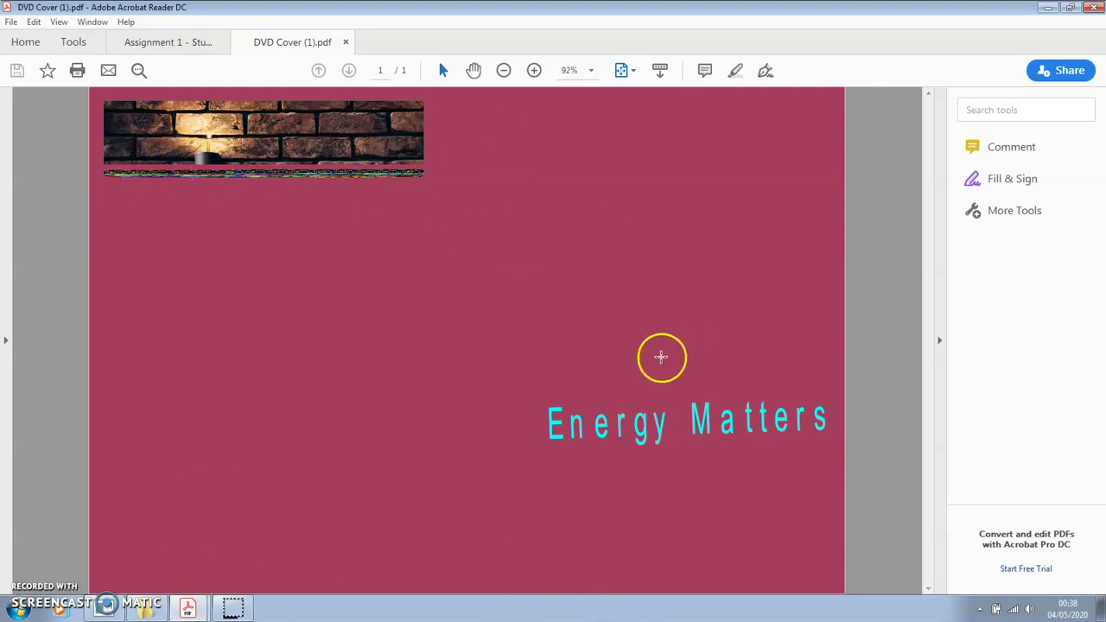
Step: Dismiss the insufficient image data warning and test selecting the 'Energy Matters' title text
{"action": "left_click_drag", "start_coordinate": [423, 194], "coordinate": [102, 147]}
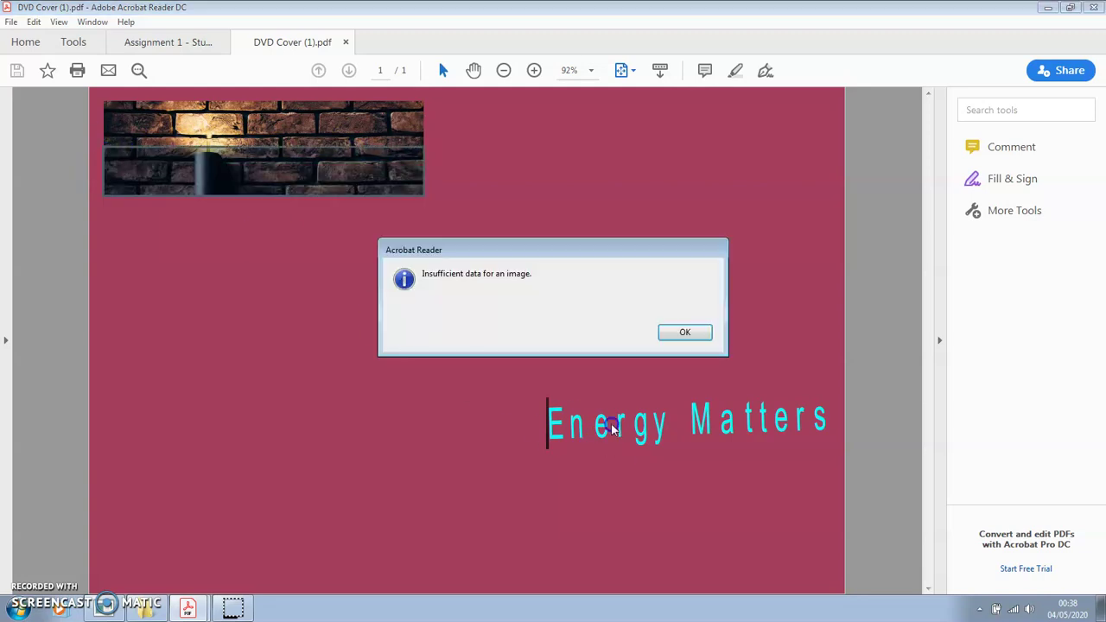
{"action": "left_click", "coordinate": [688, 333]}
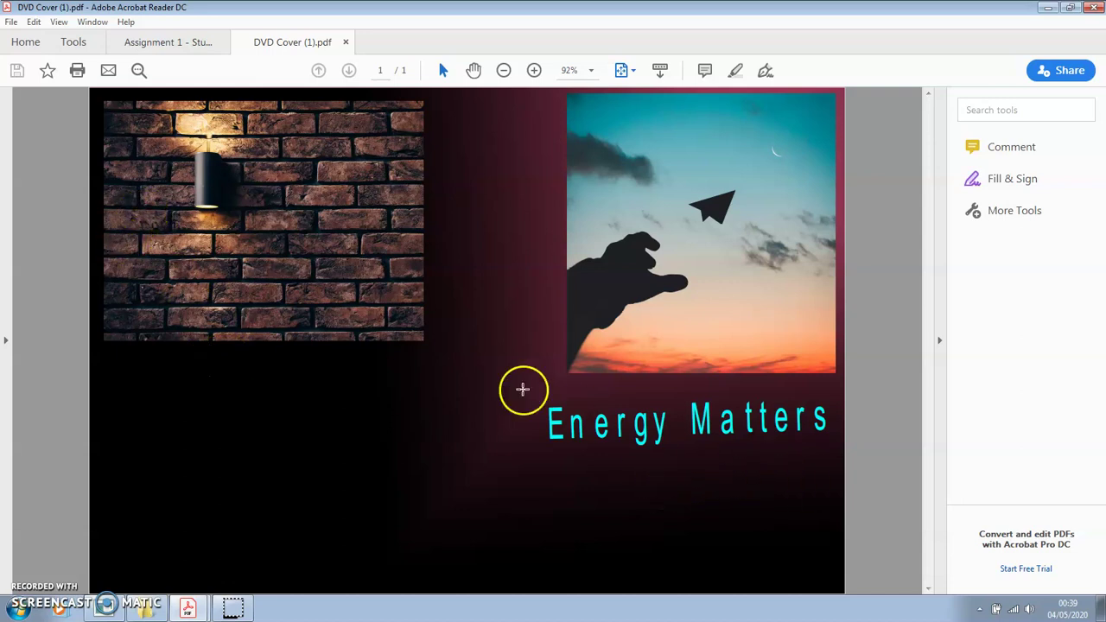
{"action": "left_click_drag", "start_coordinate": [538, 391], "coordinate": [836, 420]}
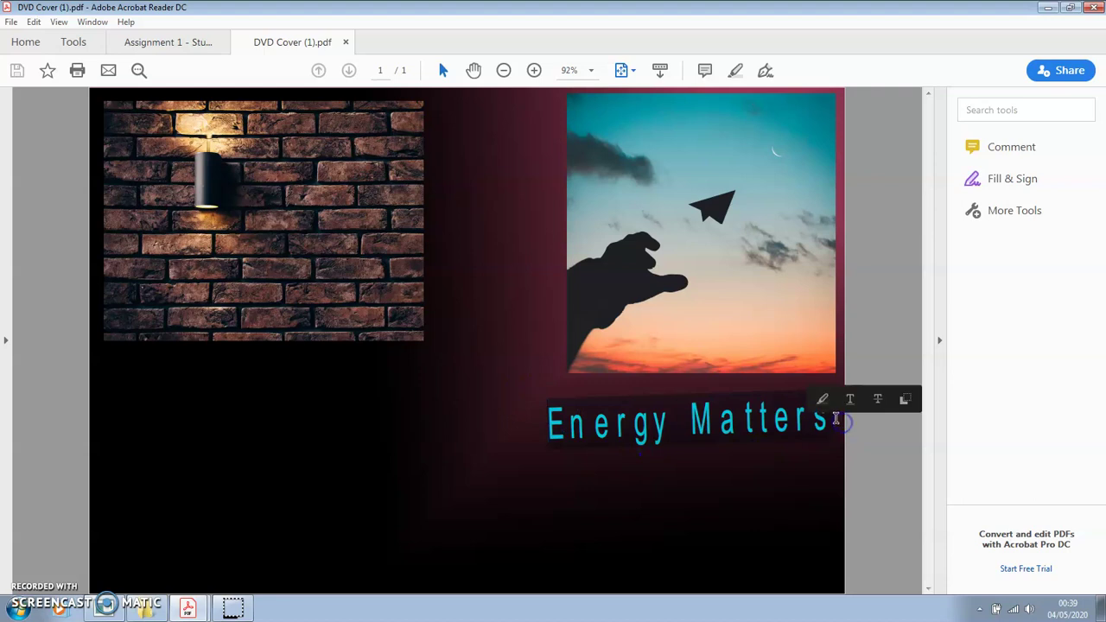
{"action": "left_click_drag", "start_coordinate": [509, 427], "coordinate": [455, 498]}
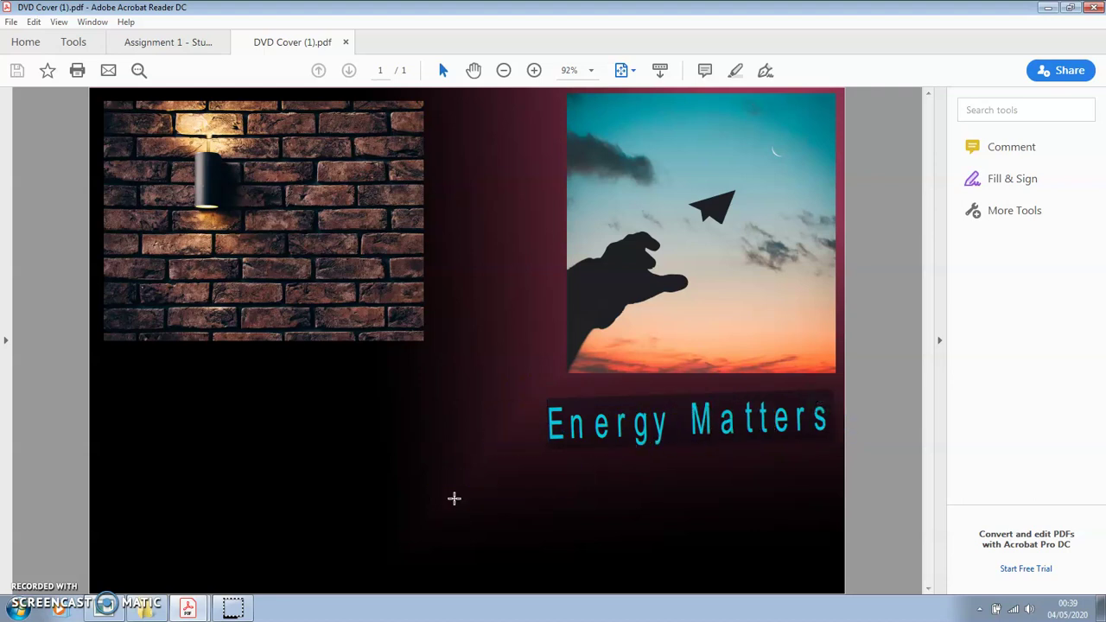
{"action": "left_click", "coordinate": [436, 521]}
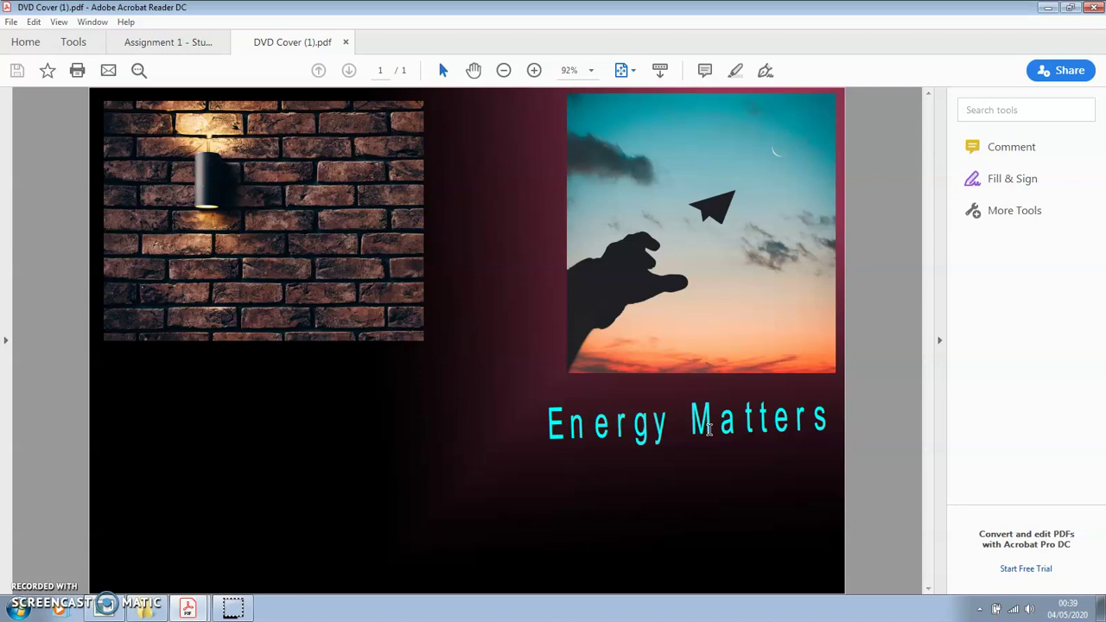
Step: Minimise Acrobat Reader and bring the Photopea editor with DVD Cover (1).psd forward
{"action": "left_click", "coordinate": [1047, 7]}
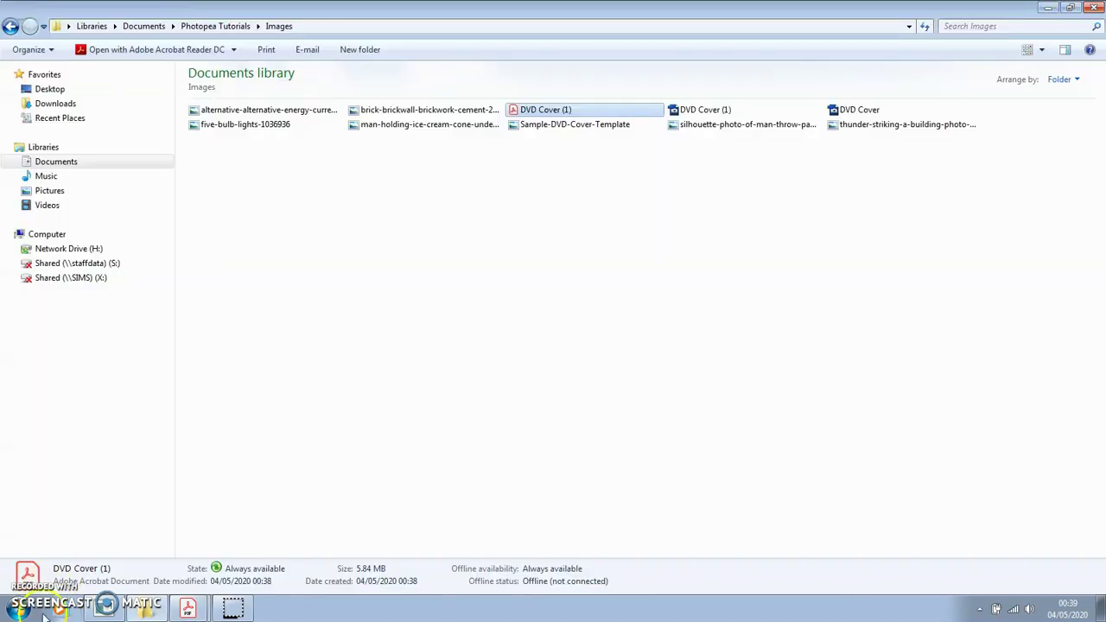
{"action": "left_click", "coordinate": [235, 610]}
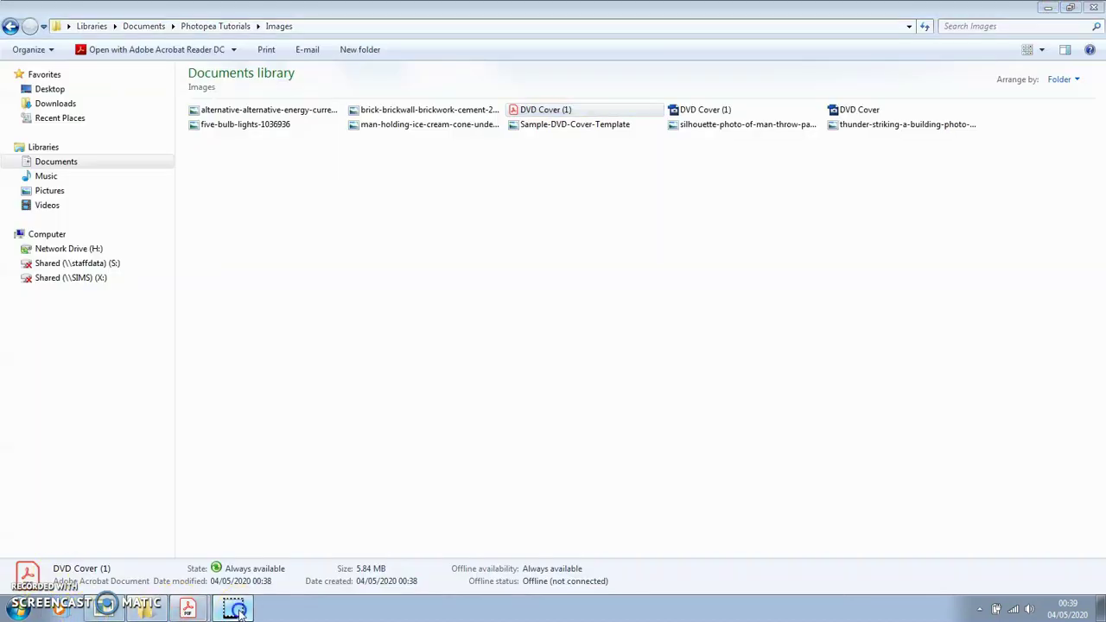
{"action": "left_click", "coordinate": [105, 607]}
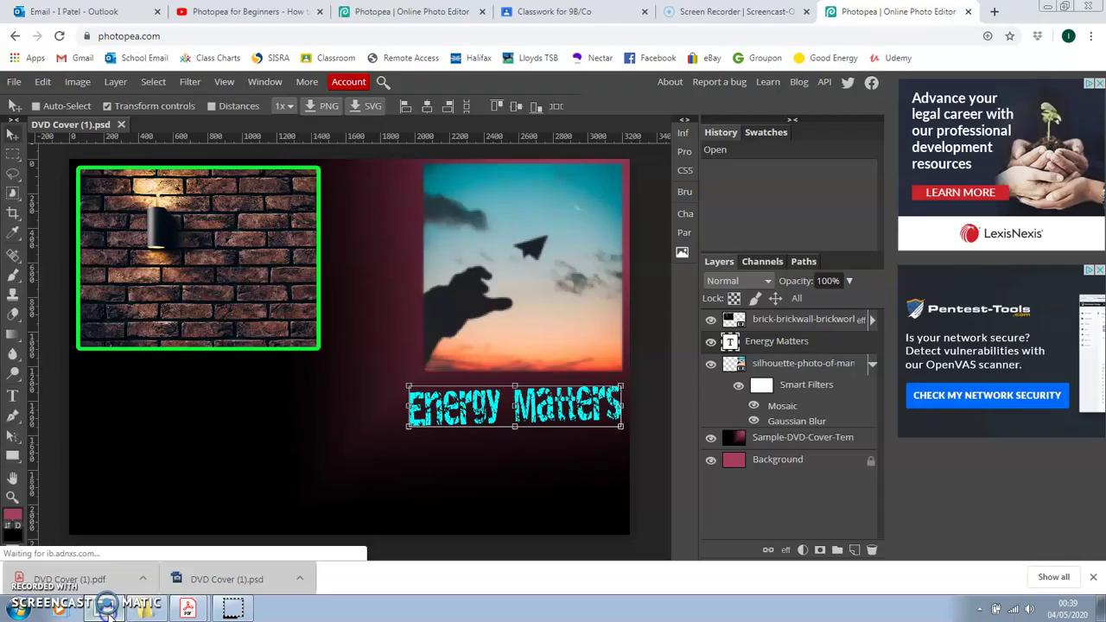